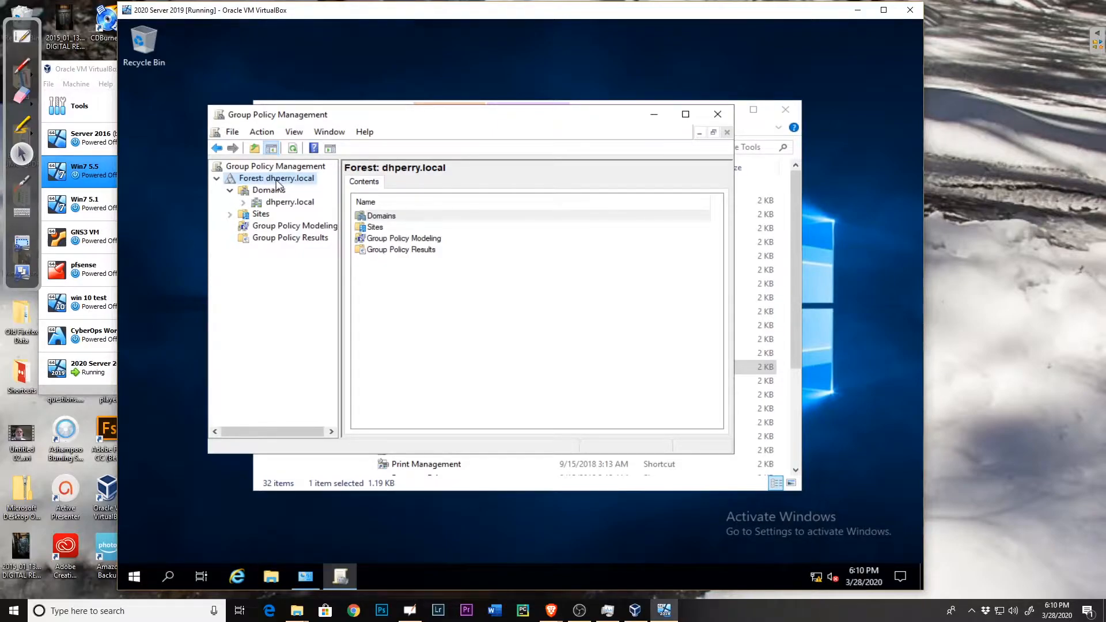
Step: Select the Domains node in the forest and expand its domain to show the organizational units and policy containers
left_click(275, 196)
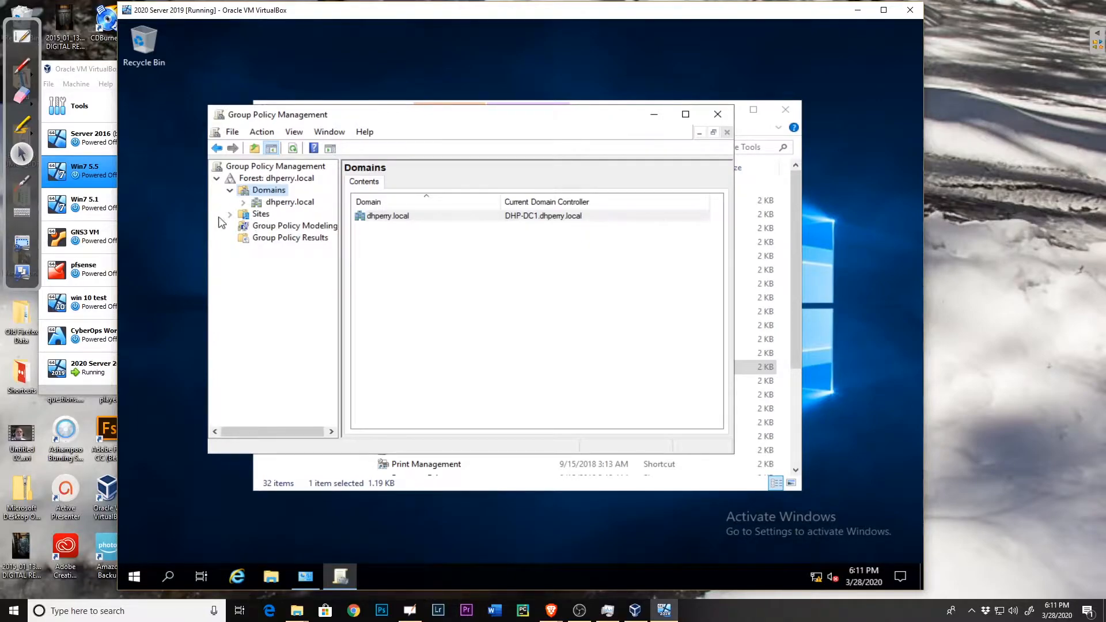
left_click(230, 215)
left_click(243, 202)
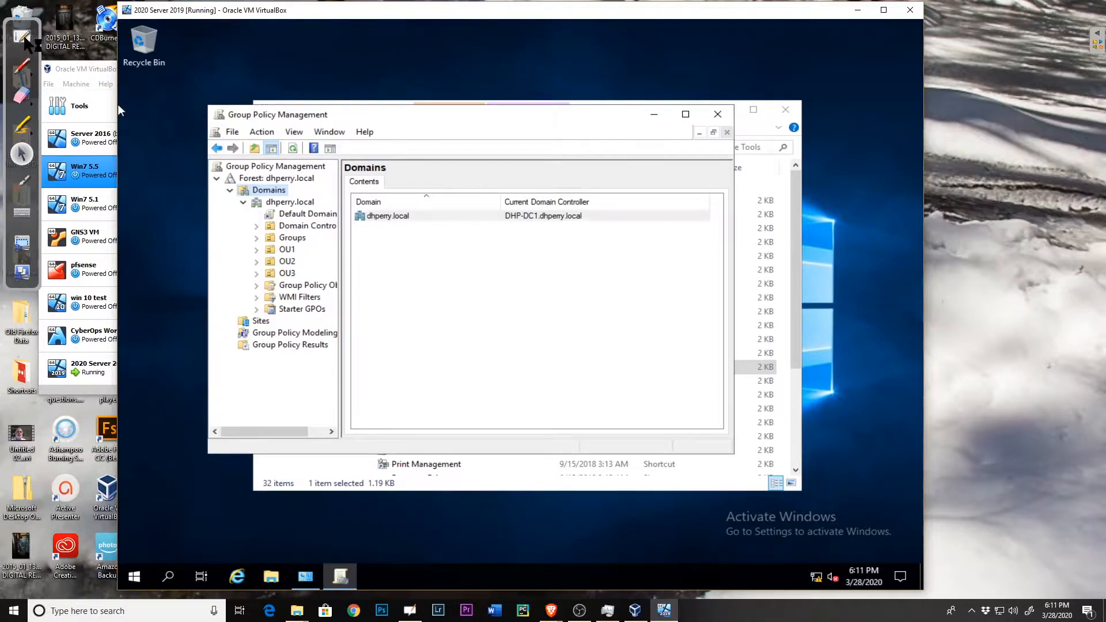
Step: Switch to the OpenBoard whiteboard and handwrite "Local Policy" in black across the upper part of the blank page
left_click(23, 38)
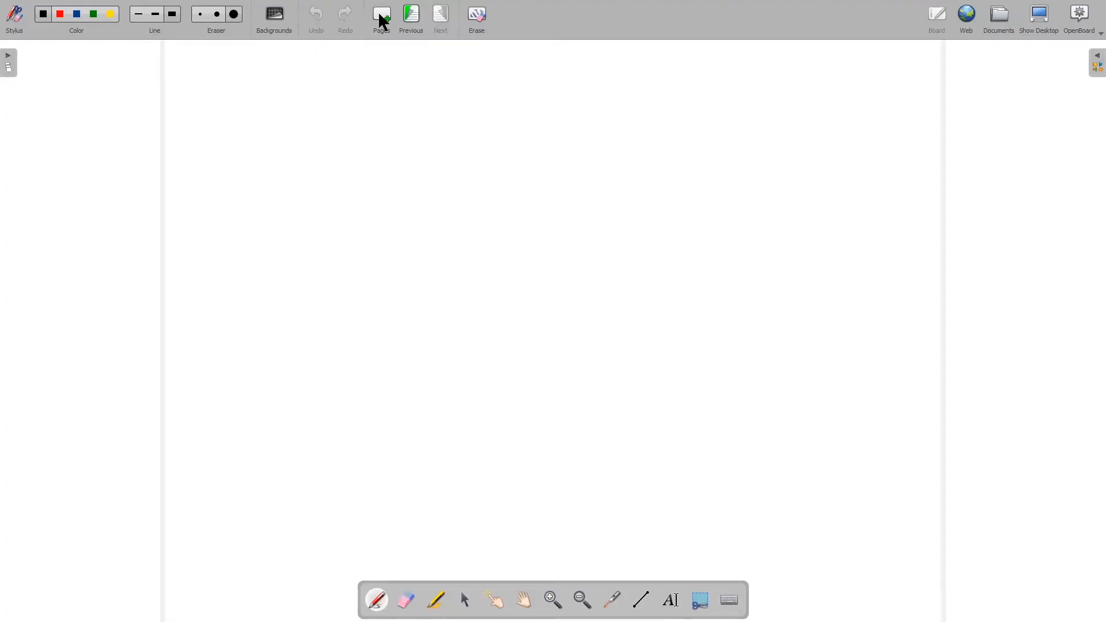
mouse_move(301, 73)
left_mouse_down()
mouse_move(301, 101)
mouse_move(338, 138)
mouse_move(385, 124)
mouse_move(427, 146)
left_mouse_up()
mouse_move(468, 131)
left_mouse_down()
mouse_move(448, 127)
mouse_move(478, 156)
left_mouse_up()
left_click_drag(493, 82, 515, 167)
left_click_drag(611, 101, 671, 139)
mouse_move(687, 85)
left_mouse_down()
mouse_move(701, 157)
mouse_move(721, 145)
left_mouse_up()
left_click_drag(713, 91, 713, 94)
left_click_drag(762, 125, 761, 151)
mouse_move(777, 124)
left_mouse_down()
mouse_move(792, 134)
mouse_move(769, 232)
left_mouse_up()
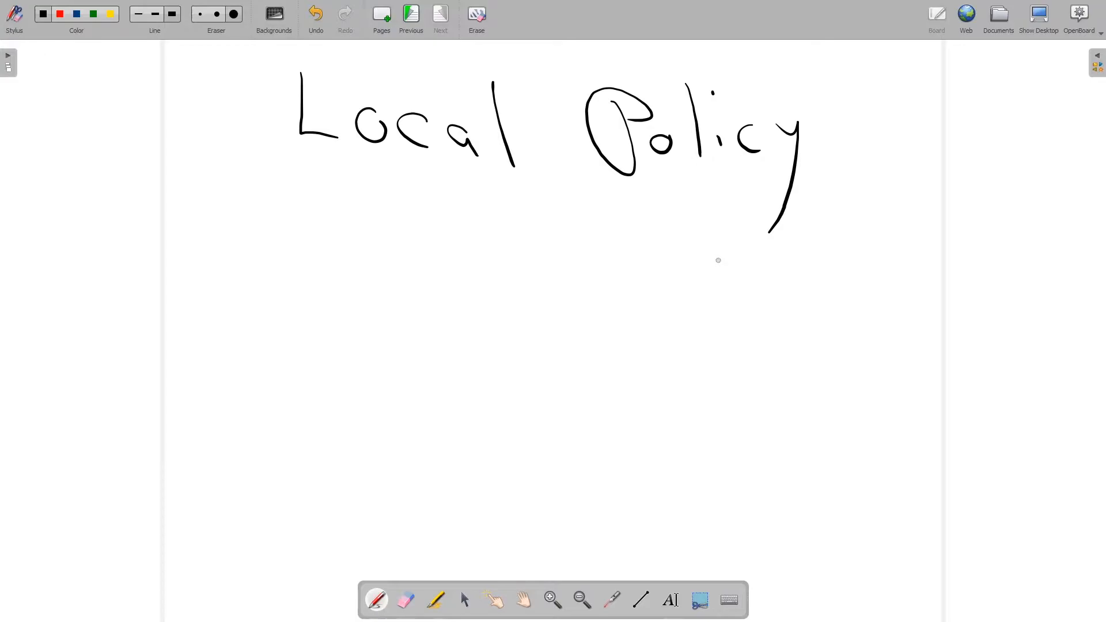
Step: Handwrite "Site" in black on the line beneath "Local Policy"
left_click_drag(447, 186, 448, 189)
mouse_move(362, 217)
left_mouse_down()
mouse_move(301, 224)
mouse_move(304, 313)
left_mouse_up()
left_click_drag(394, 243, 394, 286)
mouse_move(427, 219)
left_mouse_down()
mouse_move(429, 287)
mouse_move(443, 245)
left_mouse_up()
mouse_move(462, 269)
left_mouse_down()
mouse_move(491, 254)
mouse_move(532, 311)
left_mouse_up()
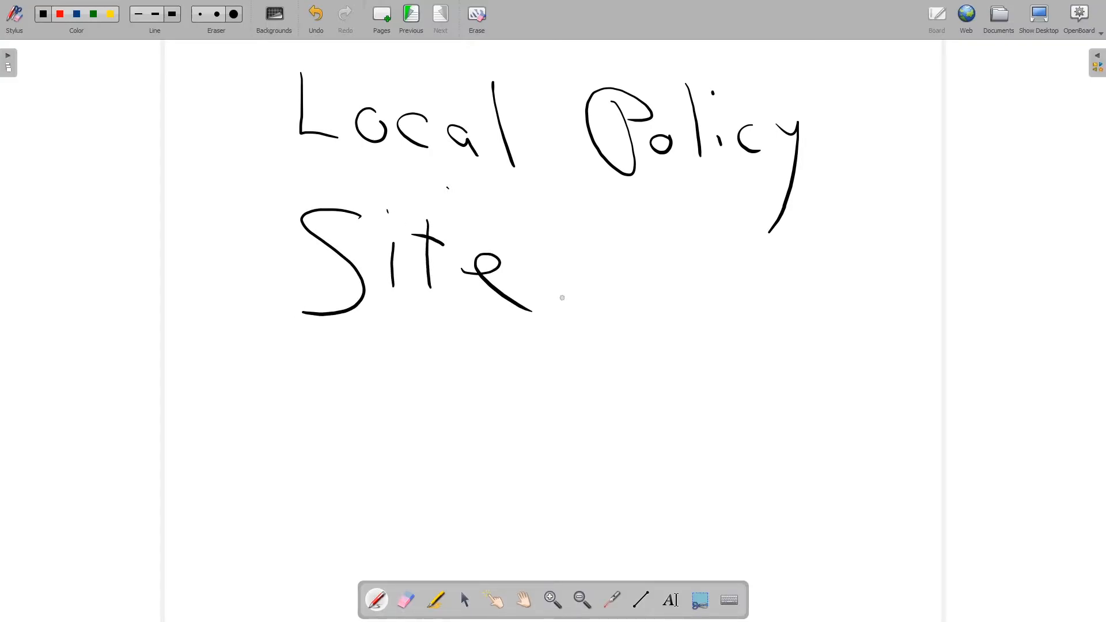
Step: Handwrite "Domain" beneath "Site" and add a fourth handwritten entry on the line below it
left_click_drag(317, 334, 325, 405)
mouse_move(315, 328)
left_mouse_down()
mouse_move(335, 326)
mouse_move(337, 366)
left_mouse_up()
mouse_move(383, 338)
left_mouse_down()
mouse_move(391, 372)
mouse_move(432, 349)
mouse_move(471, 380)
left_mouse_up()
mouse_move(502, 355)
left_mouse_down()
mouse_move(481, 369)
mouse_move(513, 398)
left_mouse_up()
left_click_drag(525, 368, 536, 389)
left_click_drag(538, 338, 540, 343)
left_click_drag(567, 373, 621, 405)
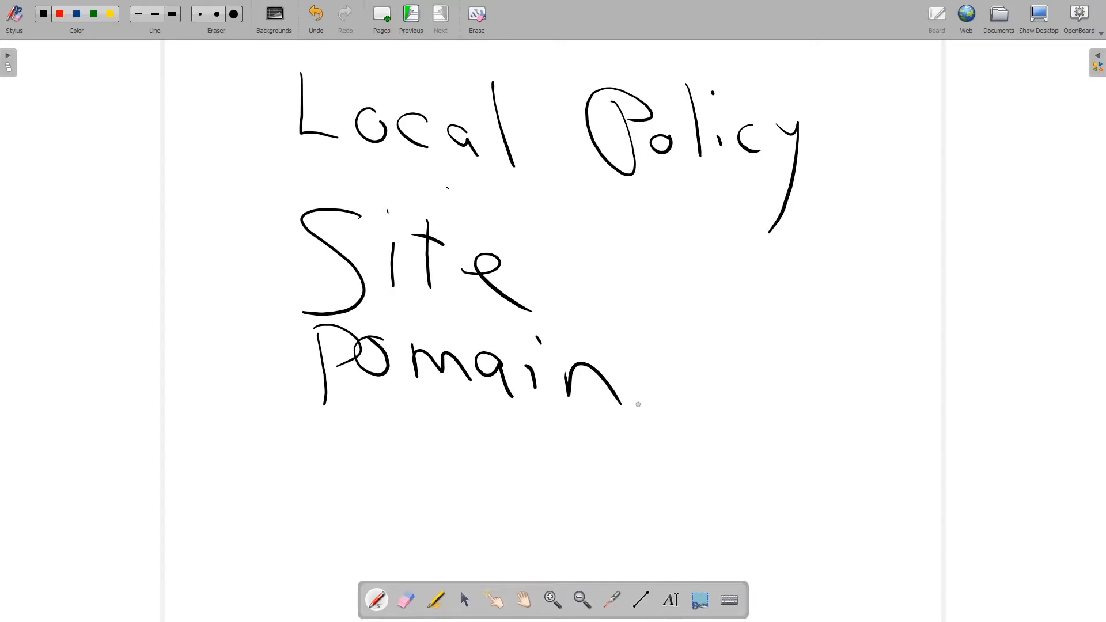
mouse_move(378, 445)
left_mouse_down()
mouse_move(369, 435)
mouse_move(380, 447)
mouse_move(456, 447)
mouse_move(478, 500)
left_mouse_up()
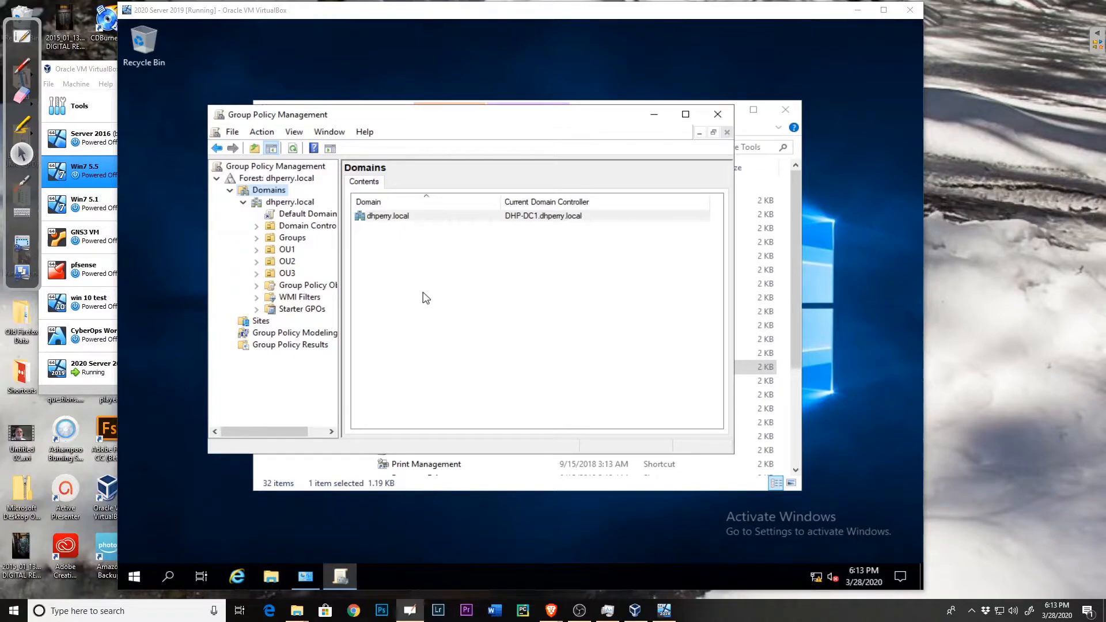
Step: Create a new GPO named "password" linked to OU1, with no source starter GPO
left_click(286, 252)
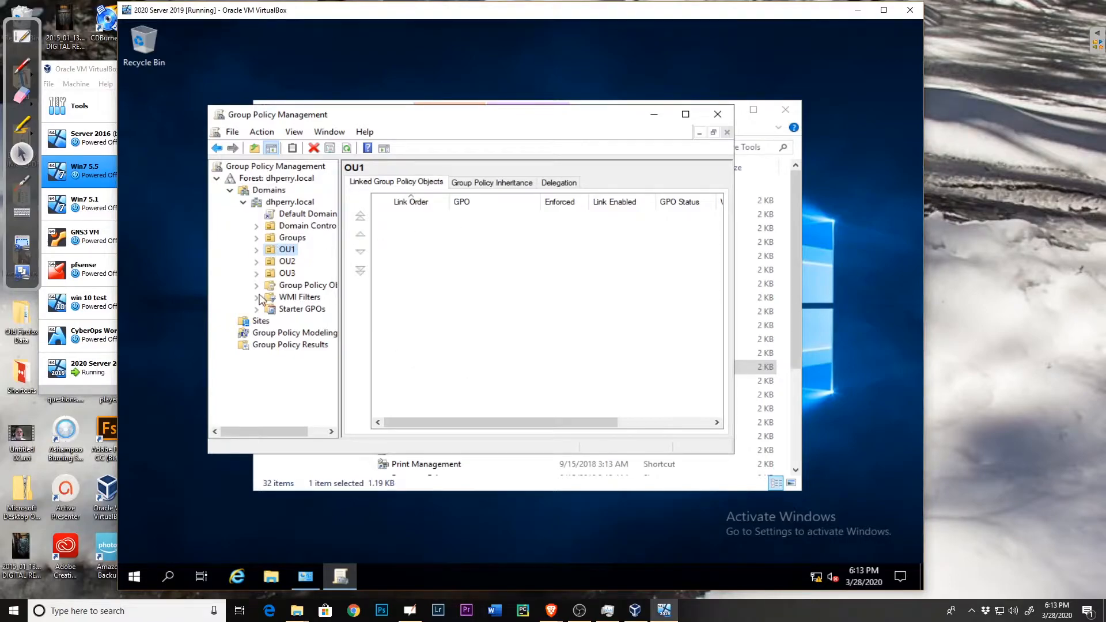
right_click(284, 254)
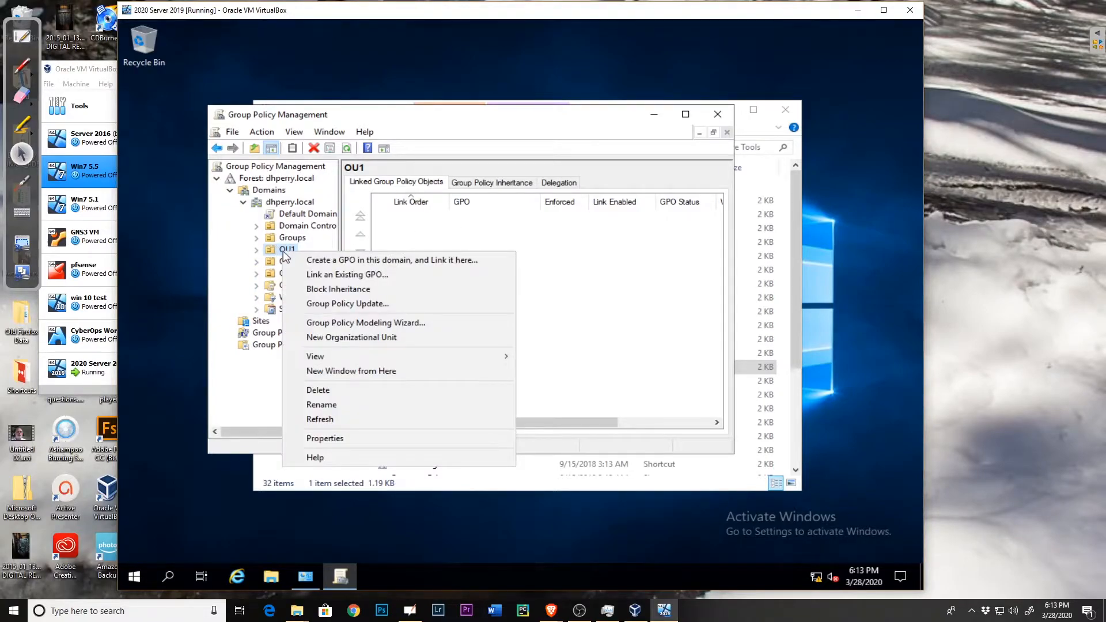
left_click(338, 263)
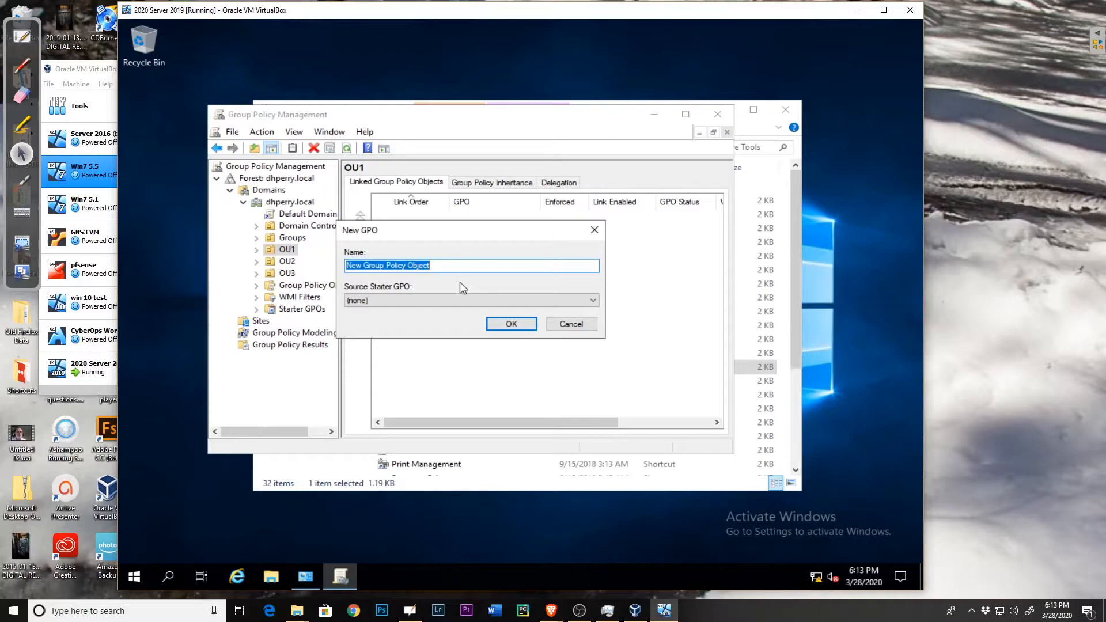
type("passwprd")
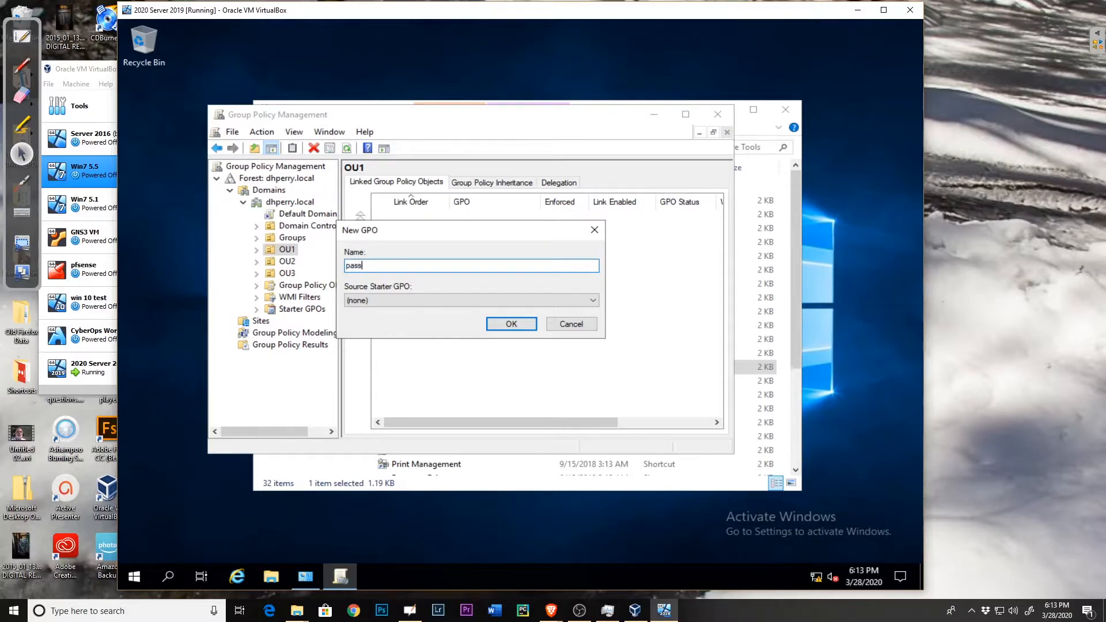
key("BackSpace")
key("BackSpace")
key("BackSpace")
type("ord")
left_click(519, 326)
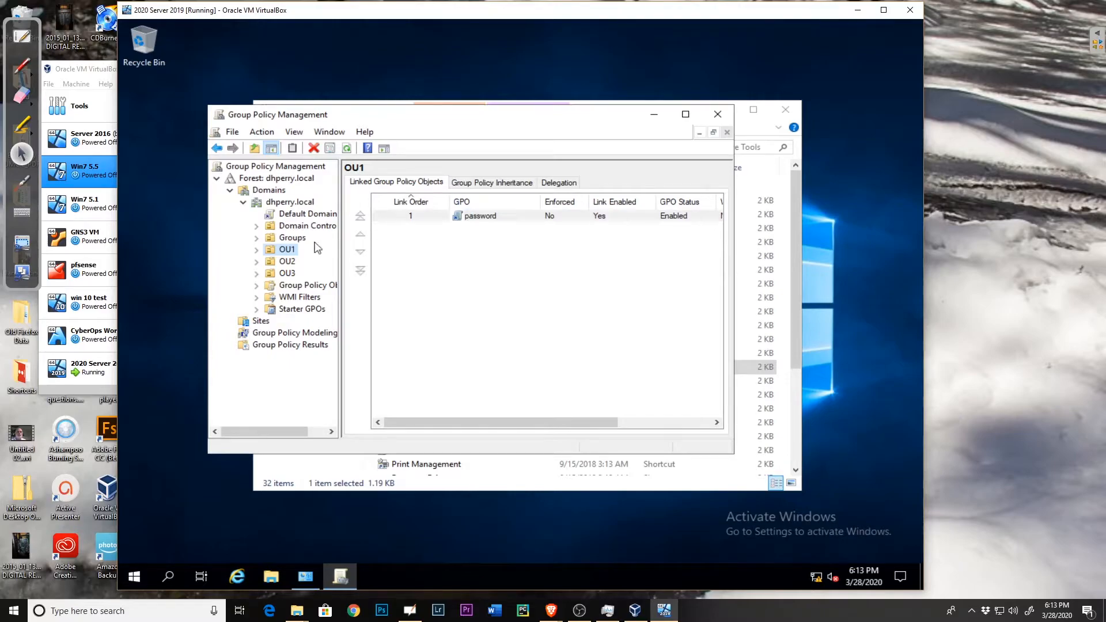
Step: Create a second GPO named "logon" linked to OU1, and move the password GPO down one place in the link order
right_click(283, 255)
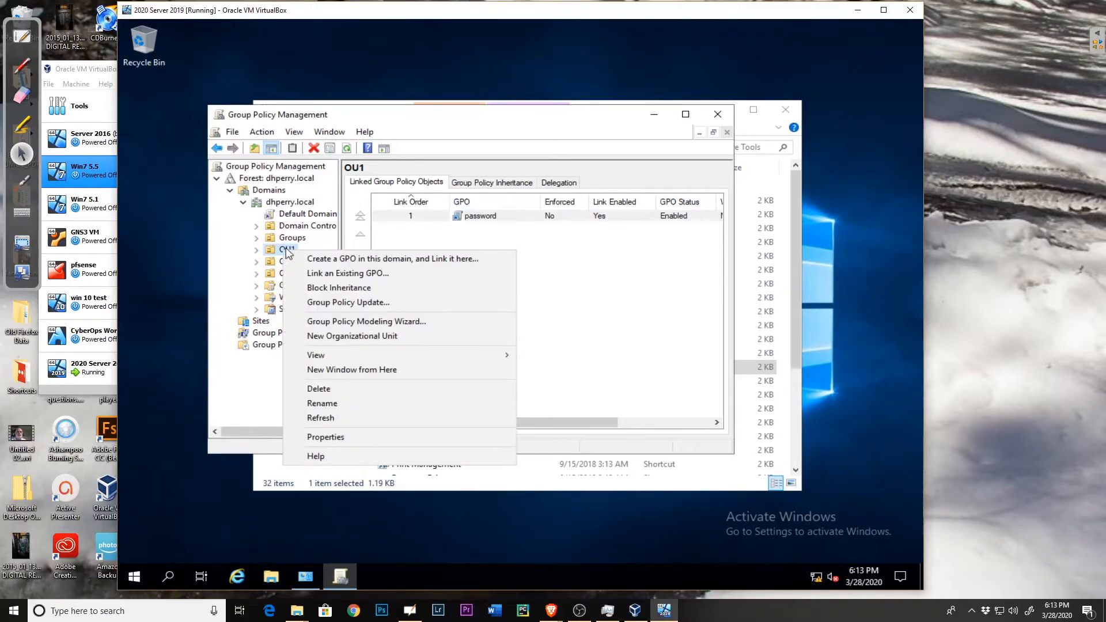
left_click(353, 257)
type("logoon")
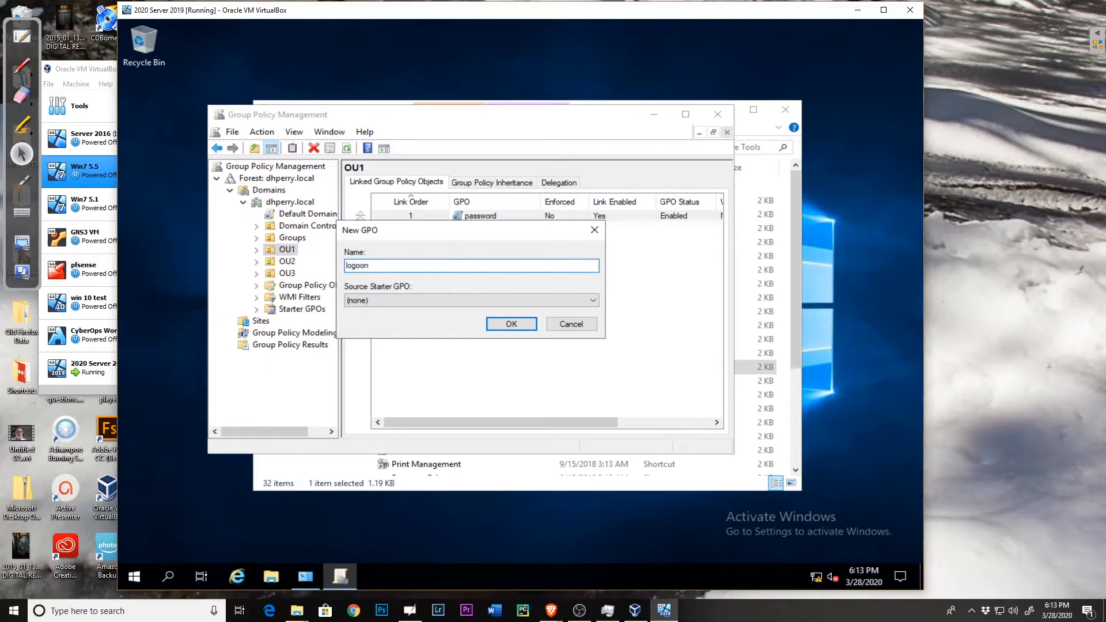
key("BackSpace")
key("BackSpace")
type("m")
key("BackSpace")
type("n")
left_click(512, 324)
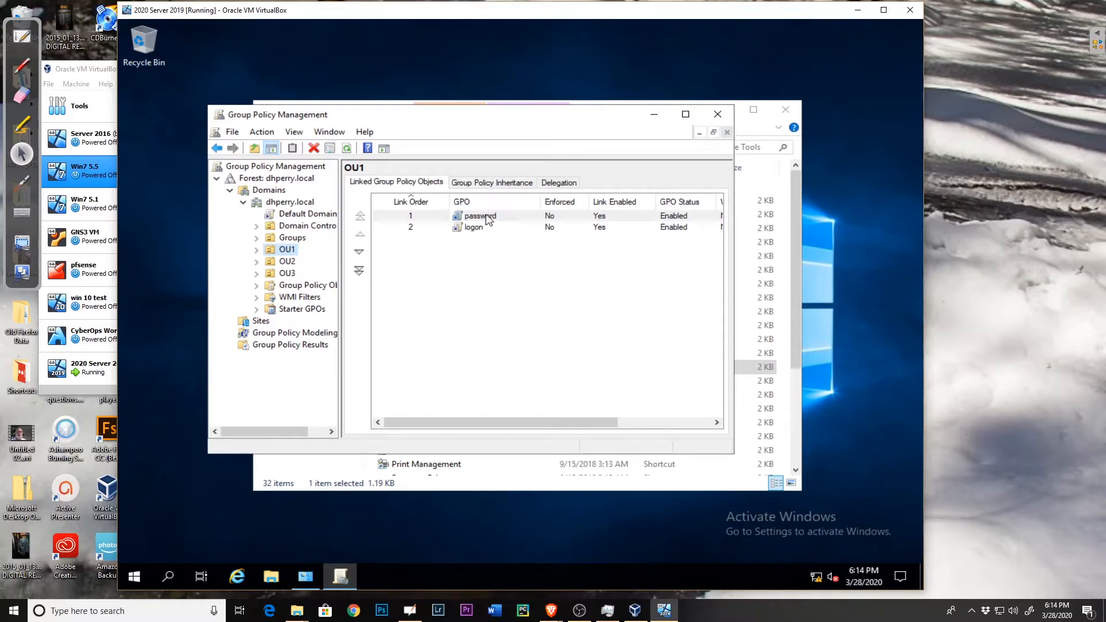
left_click(358, 255)
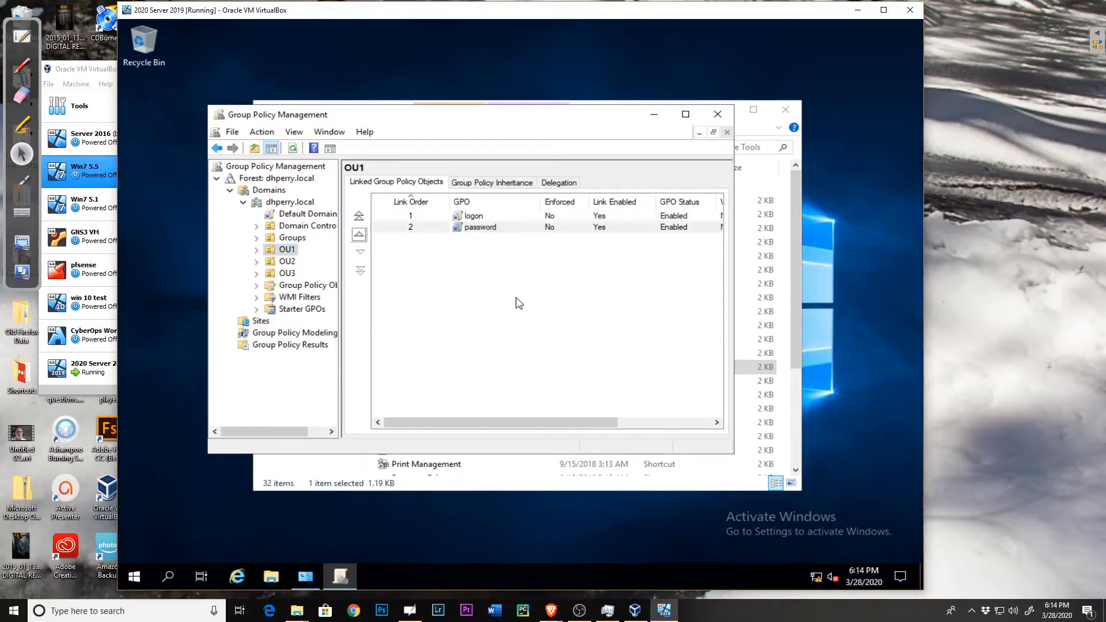